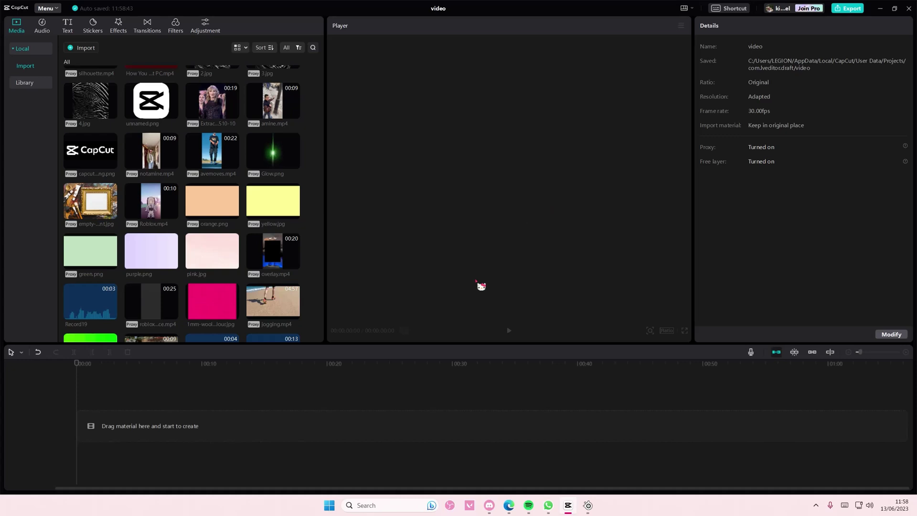
- Place avemoves.mp4 on the timeline, separate its audio, and delete the video part
{"action": "right_click", "coordinate": [230, 158]}
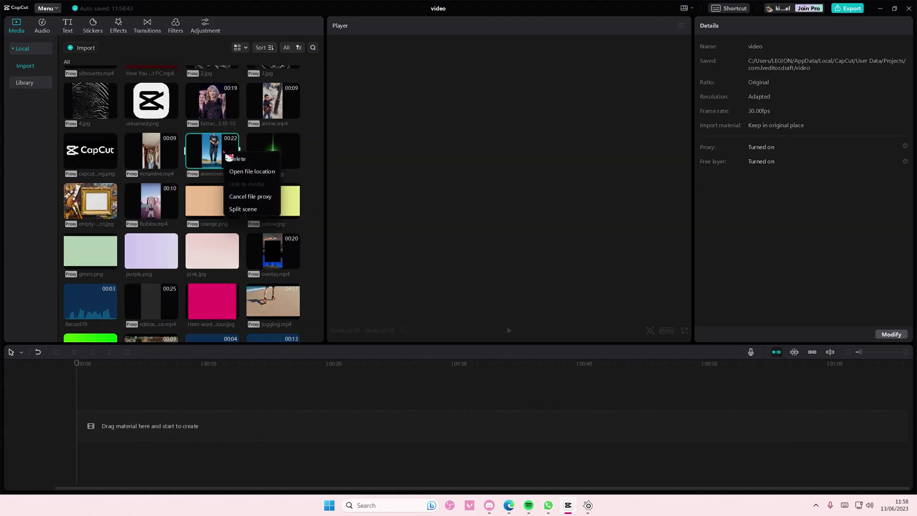
{"action": "left_click", "coordinate": [378, 183]}
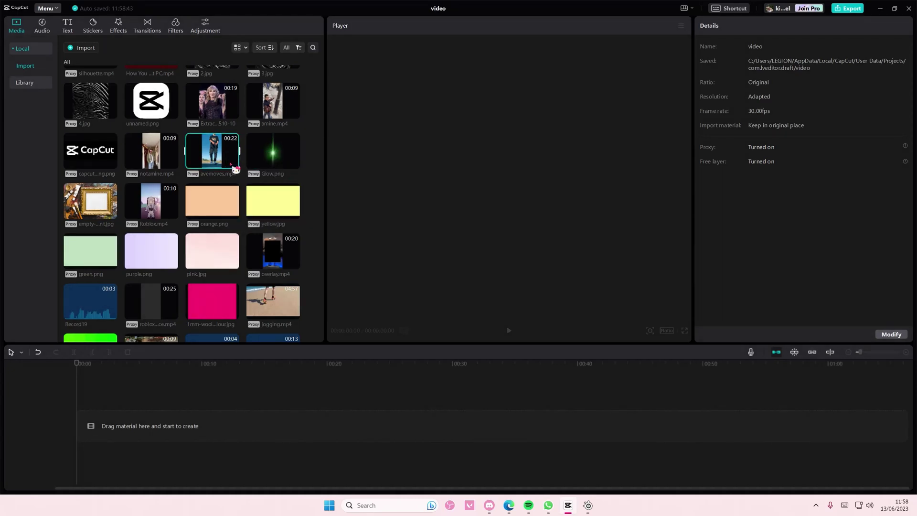
{"action": "left_click_drag", "start_coordinate": [233, 170], "coordinate": [89, 438]}
{"action": "right_click", "coordinate": [129, 430]}
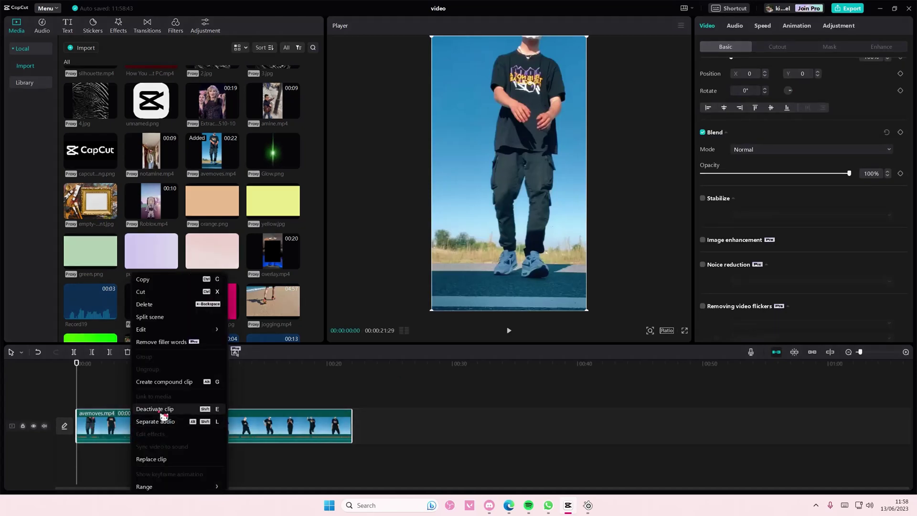
{"action": "left_click", "coordinate": [187, 428]}
{"action": "key", "text": "Delete"}
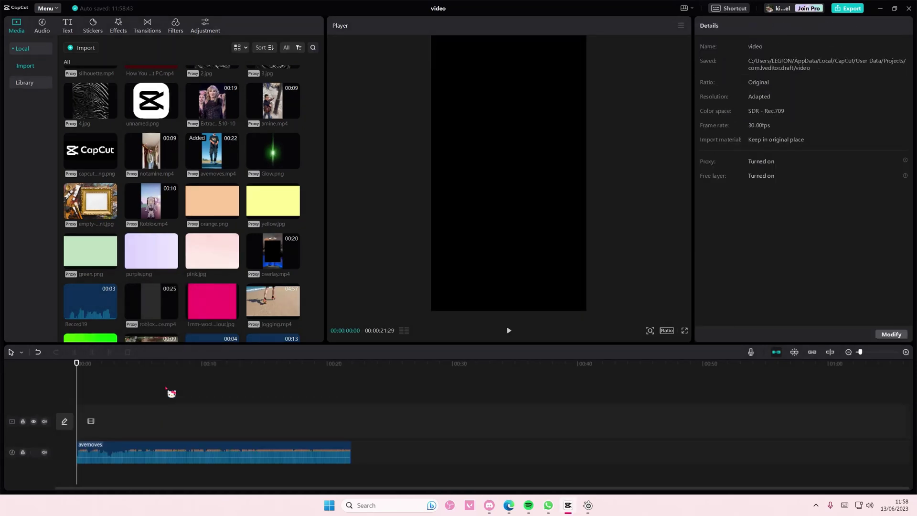
- Add Auto beat markers along the avemoves audio clip and zoom the timeline in
{"action": "left_click", "coordinate": [155, 452]}
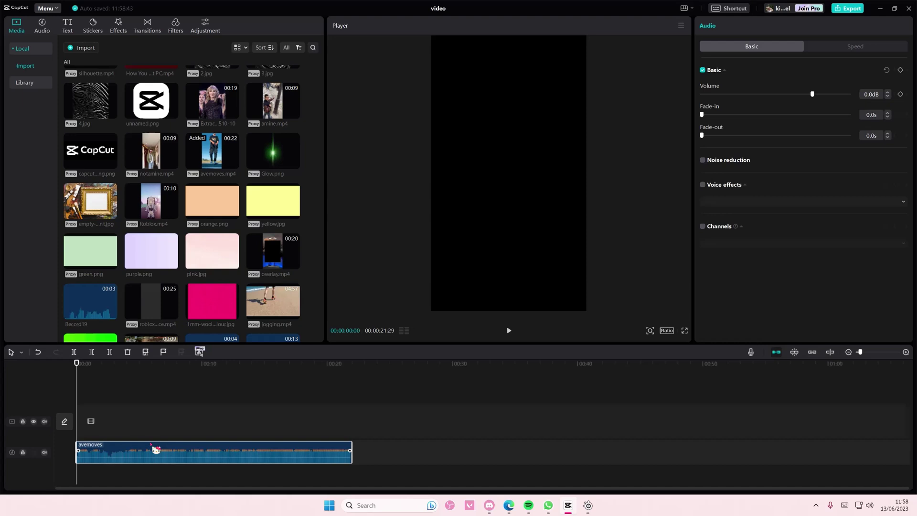
{"action": "left_click", "coordinate": [145, 351]}
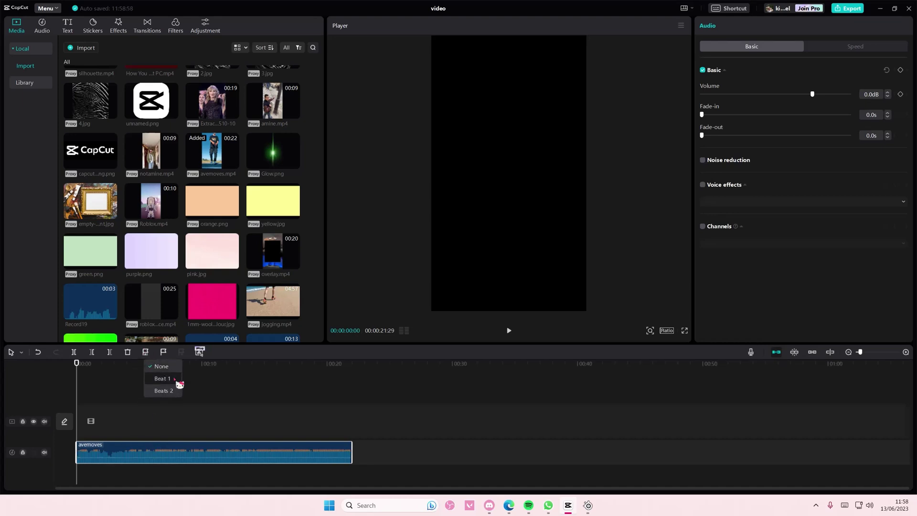
{"action": "left_click", "coordinate": [145, 351]}
{"action": "left_click", "coordinate": [172, 380]}
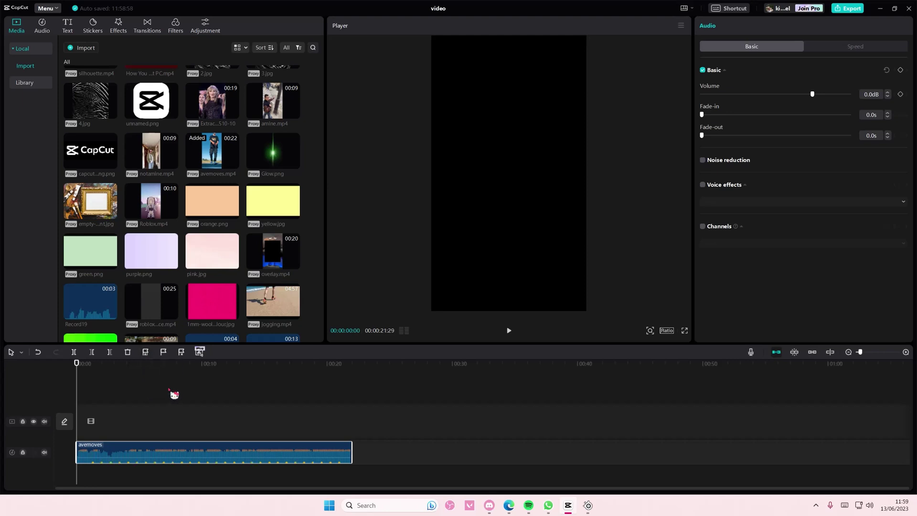
{"action": "left_click_drag", "start_coordinate": [859, 351], "coordinate": [871, 360]}
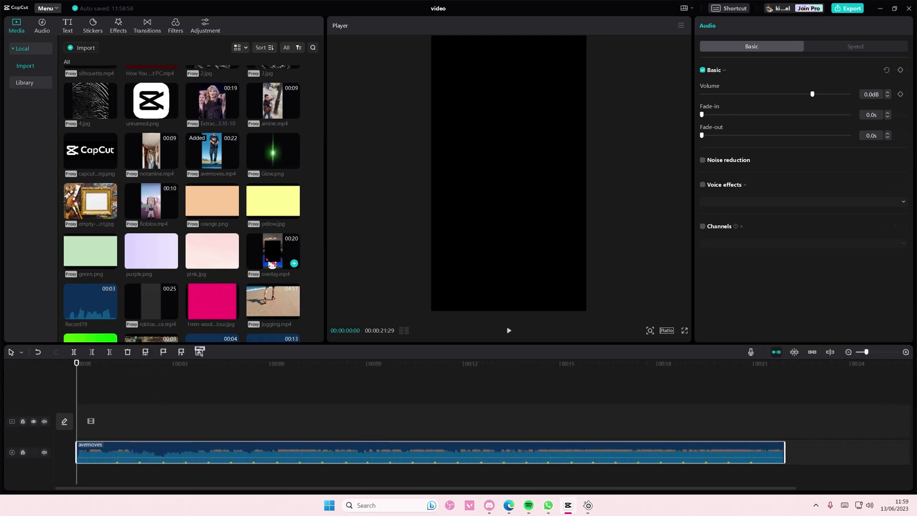
{"action": "scroll", "coordinate": [273, 265], "scroll_direction": "up", "scroll_amount": 1}
{"action": "scroll", "coordinate": [272, 266], "scroll_direction": "up", "scroll_amount": 1}
{"action": "scroll", "coordinate": [265, 265], "scroll_direction": "up", "scroll_amount": 2}
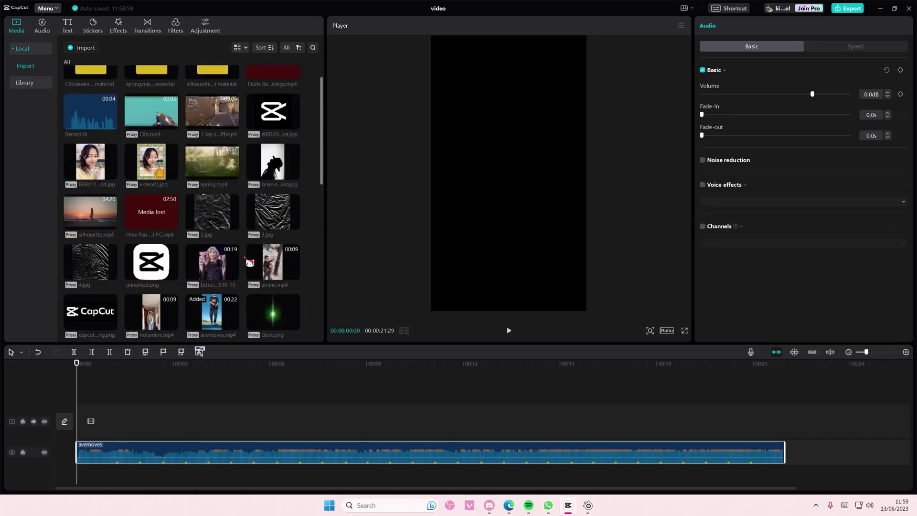
{"action": "scroll", "coordinate": [247, 258], "scroll_direction": "up", "scroll_amount": 1}
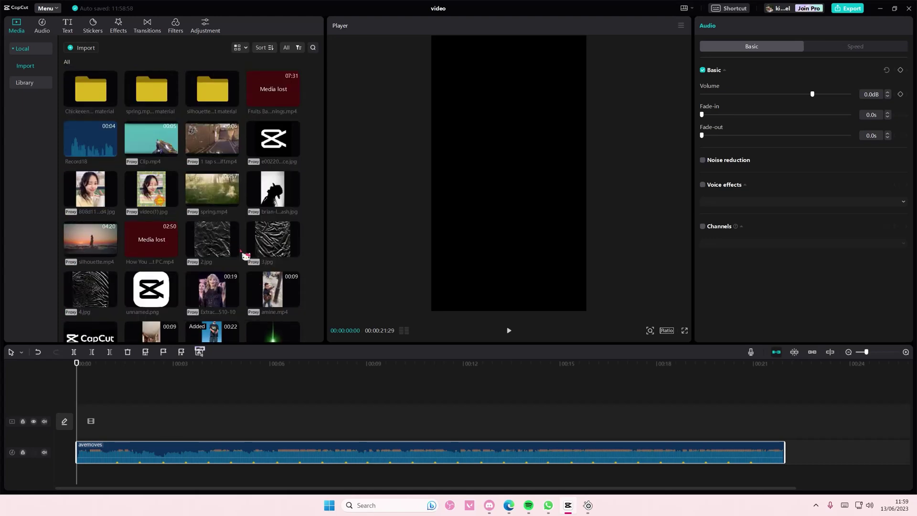
- Add nine clips from the spring material folder to a video track above the audio
{"action": "mouse_move", "coordinate": [151, 111]}
{"action": "double_click", "coordinate": [157, 96]}
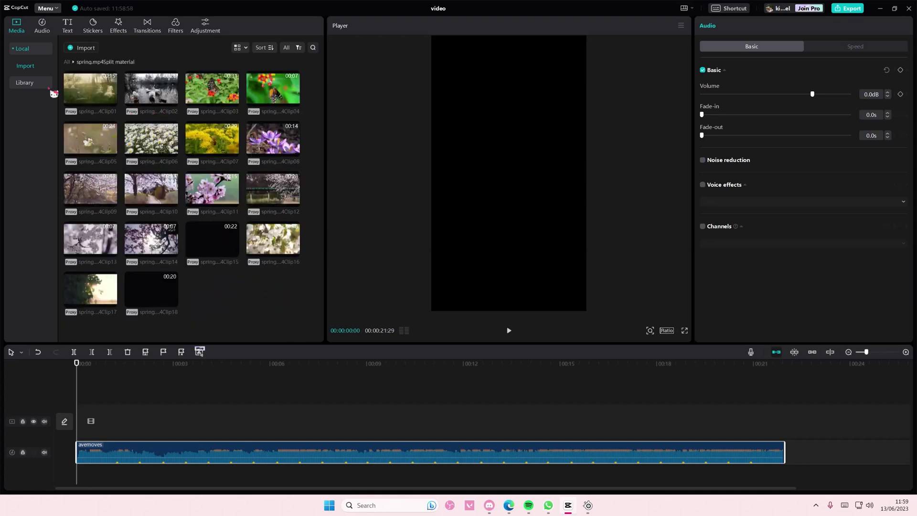
{"action": "left_click_drag", "start_coordinate": [304, 176], "coordinate": [111, 72]}
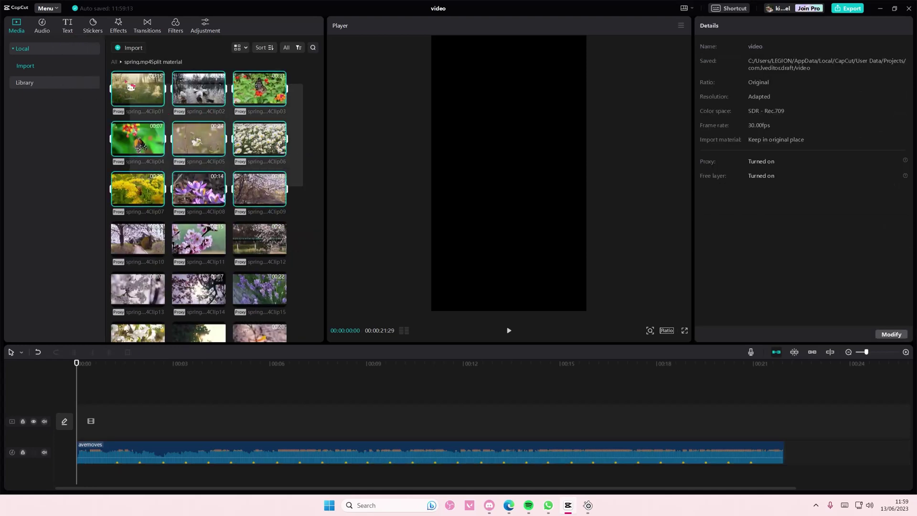
{"action": "left_click_drag", "start_coordinate": [140, 101], "coordinate": [78, 418]}
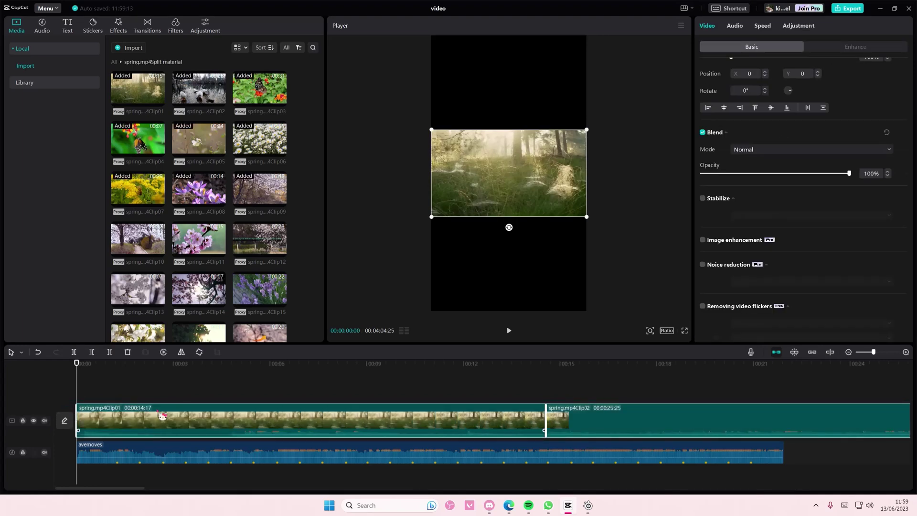
- Set the project aspect ratio to 16:9
{"action": "left_click", "coordinate": [671, 332]}
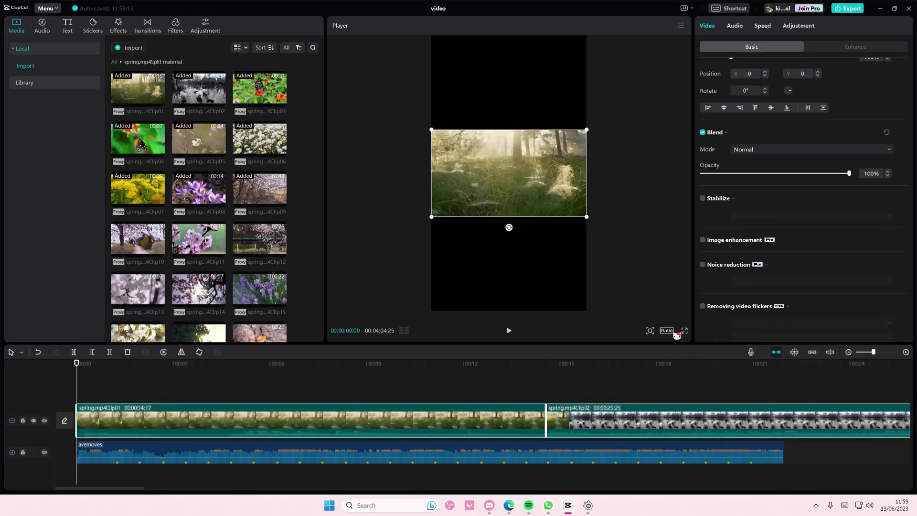
{"action": "left_click", "coordinate": [671, 331]}
{"action": "left_click", "coordinate": [726, 365]}
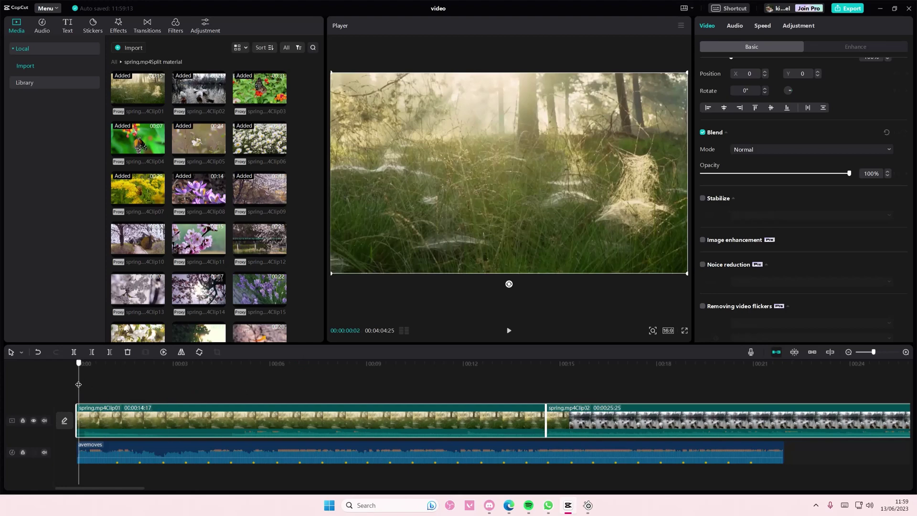
- Trim the first, swans and butterfly clips to end on the first three beat markers
{"action": "left_click_drag", "start_coordinate": [108, 390], "coordinate": [117, 391]}
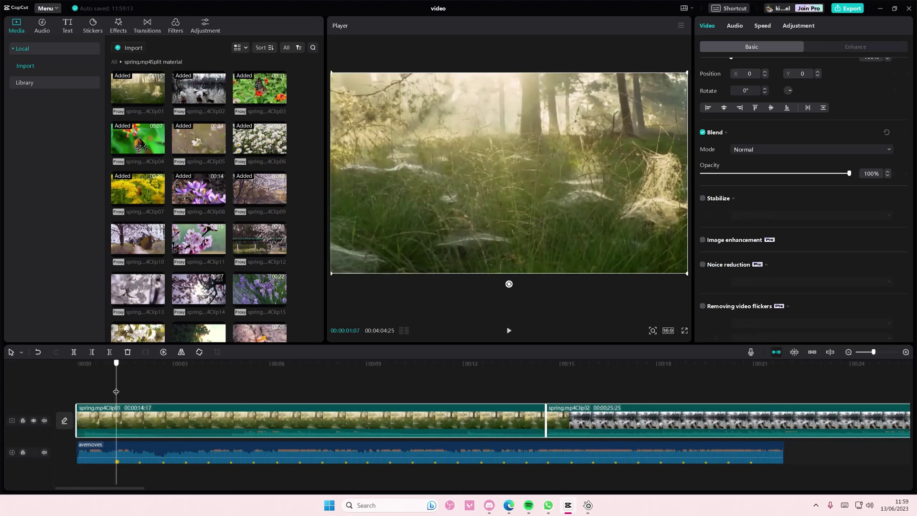
{"action": "left_click", "coordinate": [110, 353]}
{"action": "key", "text": "space"}
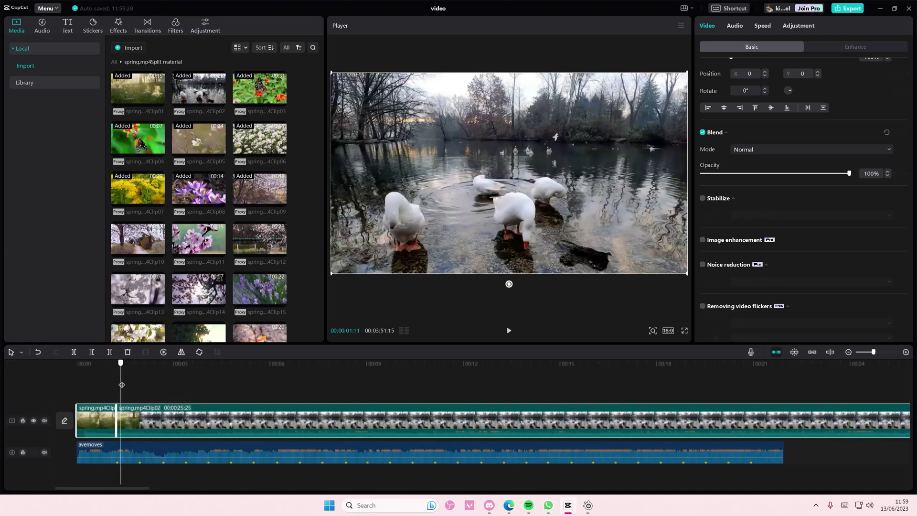
{"action": "left_click", "coordinate": [111, 353]}
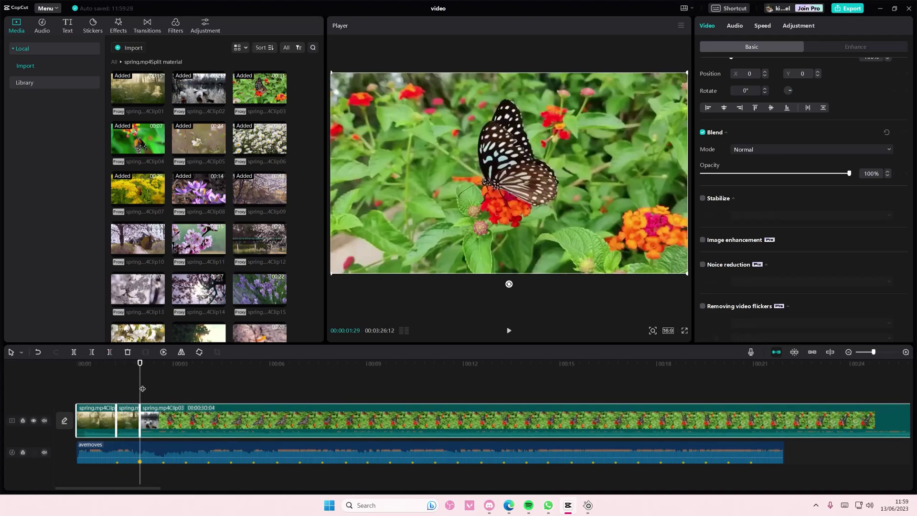
{"action": "left_click", "coordinate": [156, 391]}
{"action": "left_click_drag", "start_coordinate": [155, 392], "coordinate": [162, 393]}
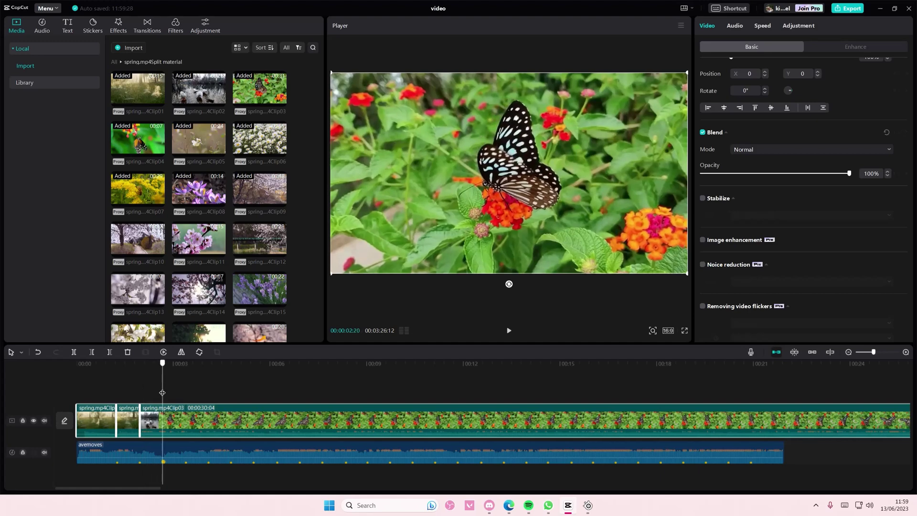
{"action": "left_click", "coordinate": [109, 353]}
- Trim the fourth through ninth clips to successive beats, ending the track near 00:06:27
{"action": "left_click_drag", "start_coordinate": [163, 383], "coordinate": [230, 385]}
{"action": "left_click", "coordinate": [110, 353]}
{"action": "left_click", "coordinate": [109, 353]}
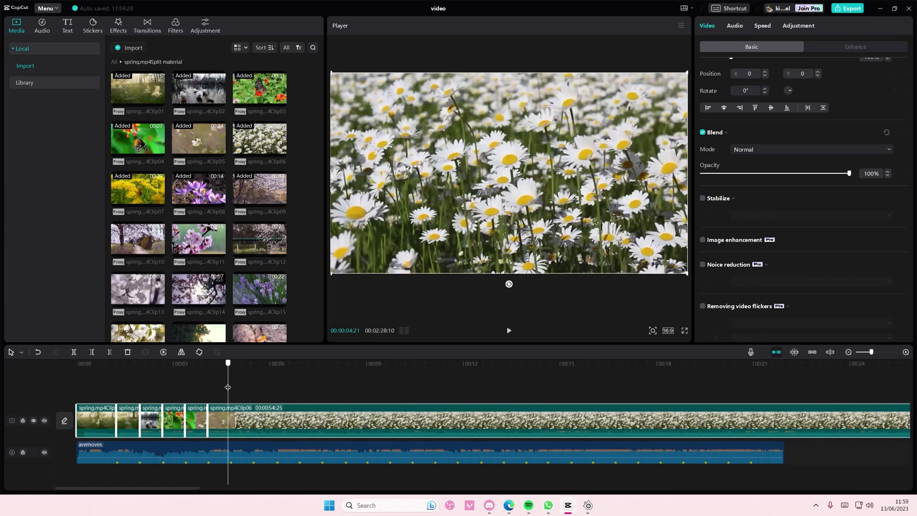
{"action": "left_click", "coordinate": [110, 353]}
{"action": "left_click_drag", "start_coordinate": [234, 384], "coordinate": [299, 392]}
{"action": "left_click", "coordinate": [109, 353]}
{"action": "left_click", "coordinate": [109, 352]}
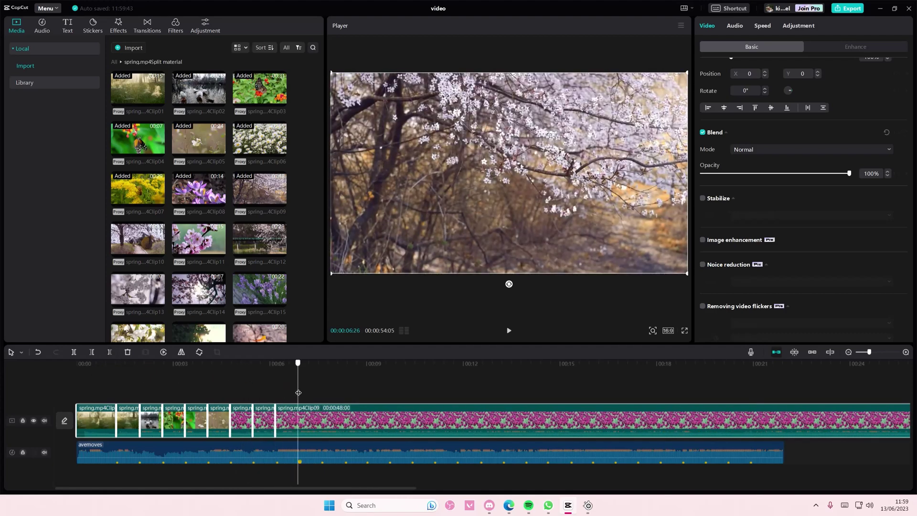
{"action": "left_click", "coordinate": [109, 352]}
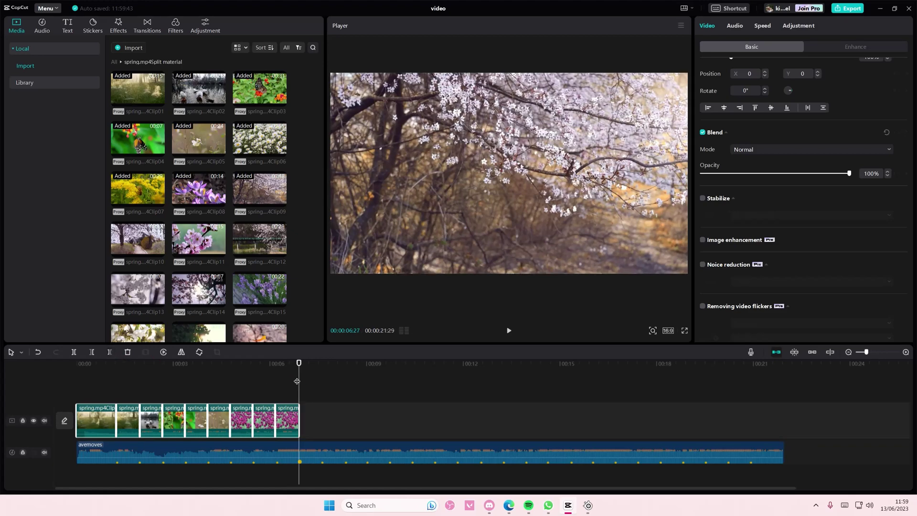
- Mute the avemoves audio track, deselect the clips, and return the playhead to 00:00
{"action": "left_click", "coordinate": [44, 452]}
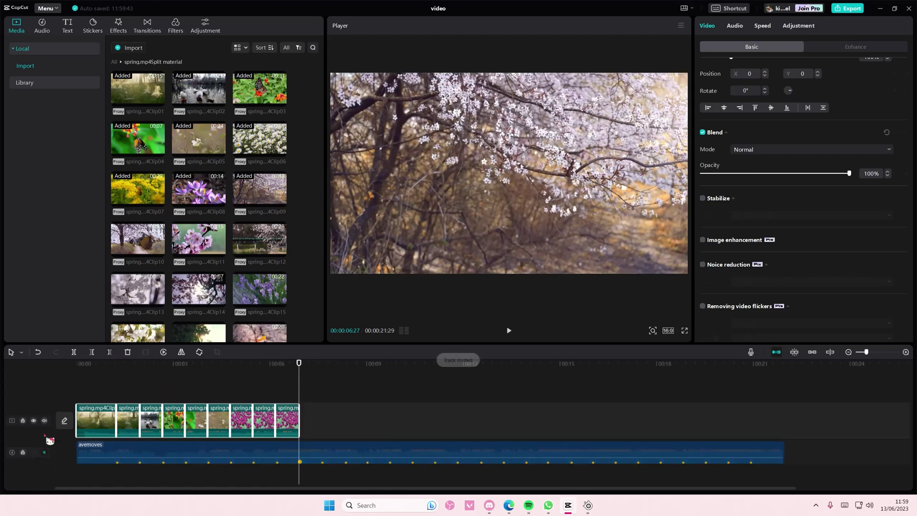
{"action": "left_click", "coordinate": [158, 390]}
{"action": "left_click_drag", "start_coordinate": [159, 390], "coordinate": [56, 390]}
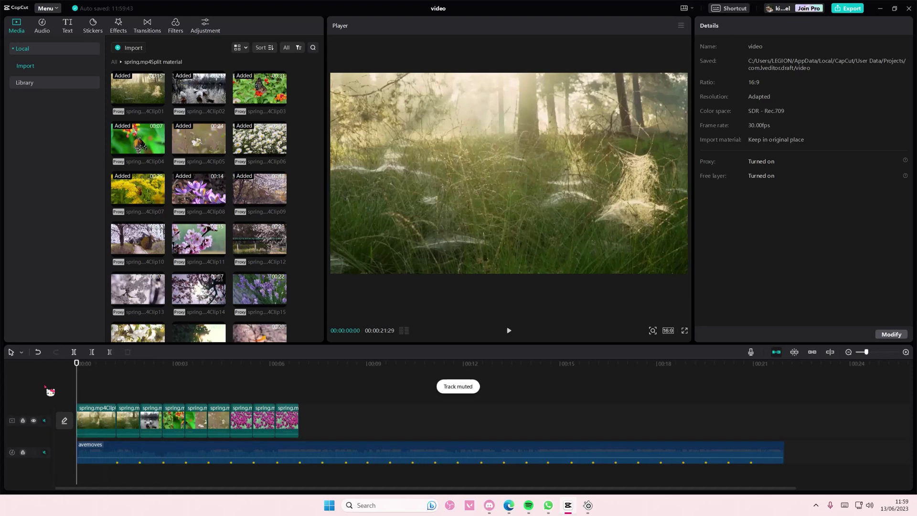